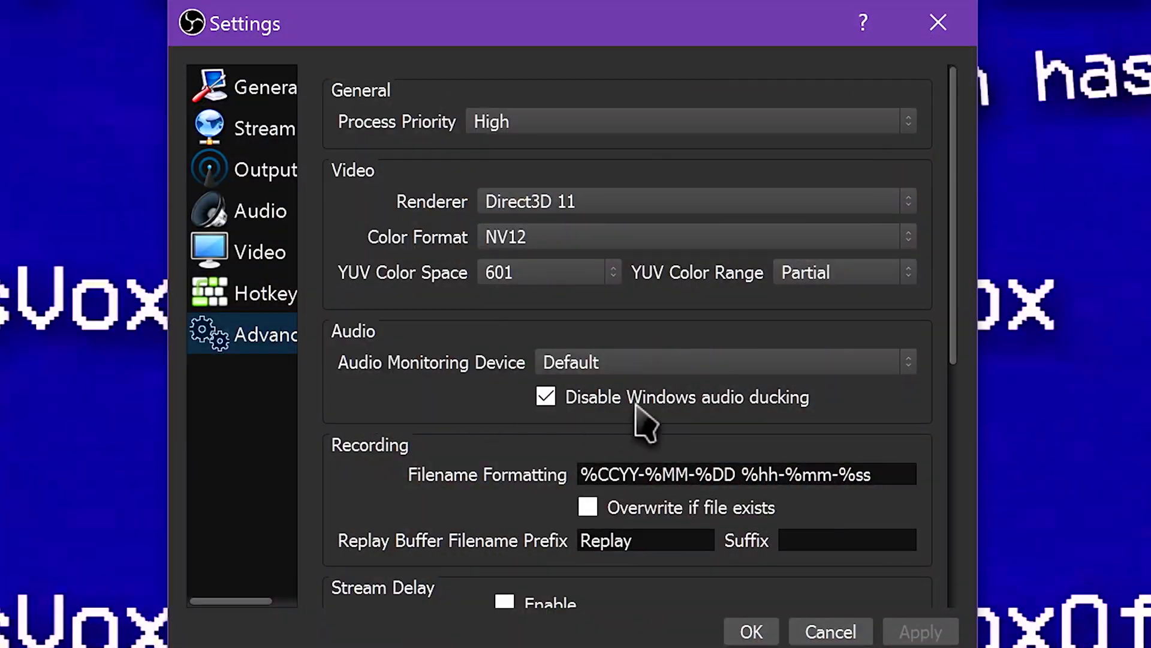
Set the audio monitoring device to Speakers (Sound Blaster Z) and apply it
left_click(657, 367)
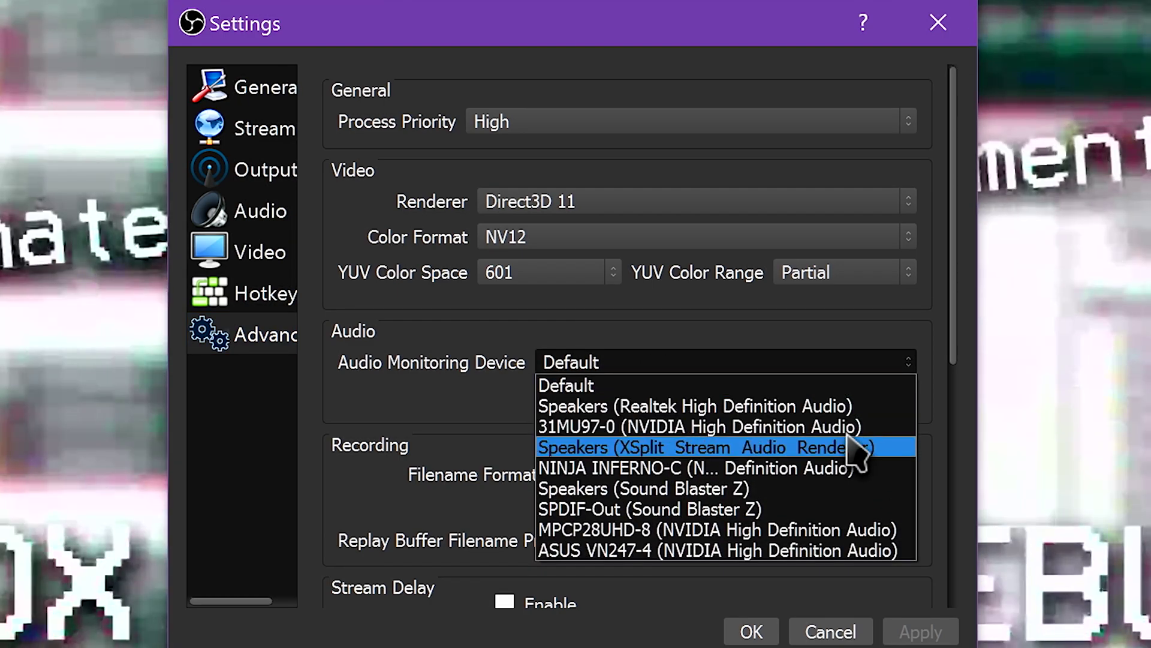
left_click(864, 488)
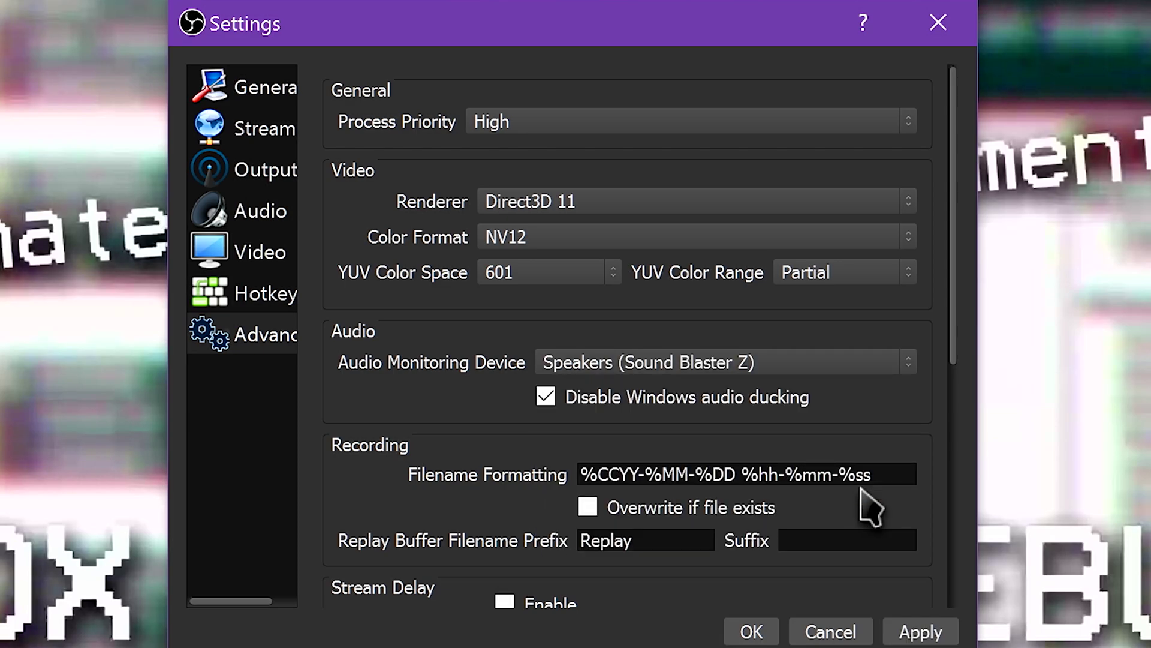
left_click(941, 639)
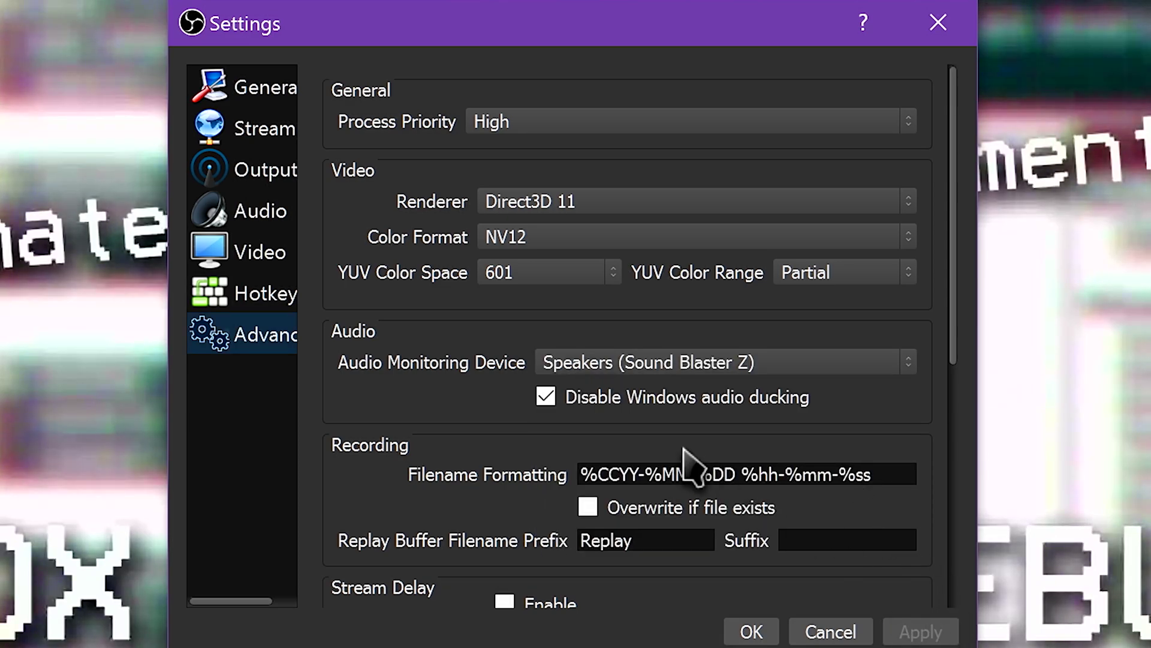
Toggle 'Disable Windows audio ducking' off and back on, leaving it enabled, and apply
left_click(542, 395)
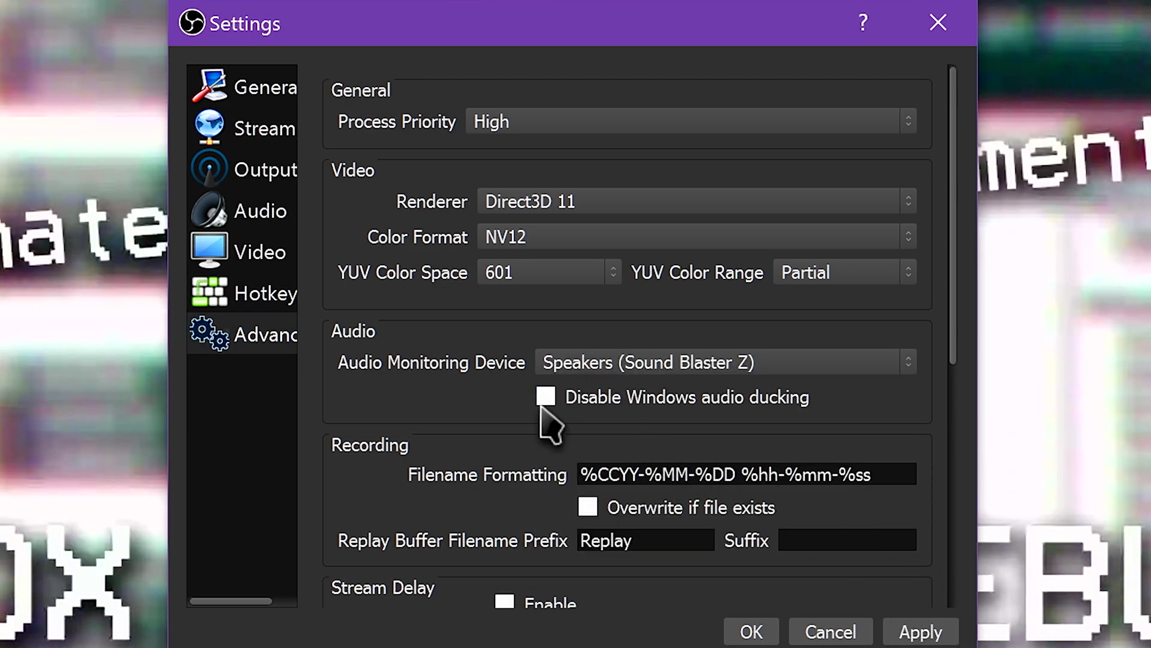
left_click(542, 397)
left_click(946, 631)
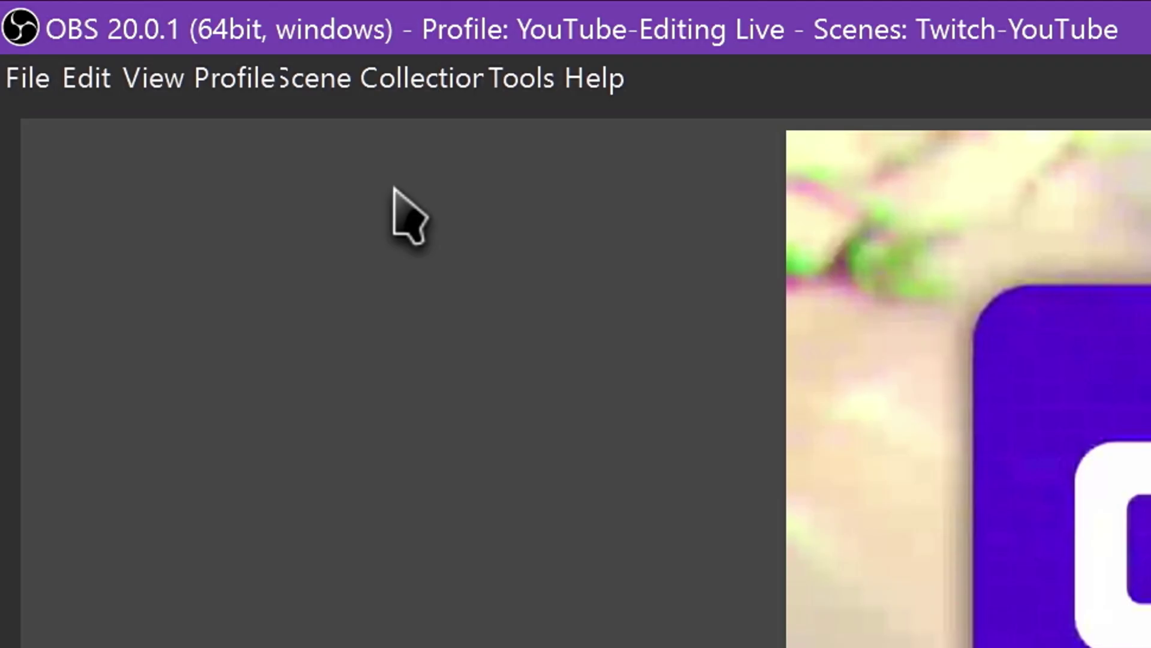
Open Advanced Audio Properties from the Edit menu and enlarge it to show all track columns
left_click(90, 79)
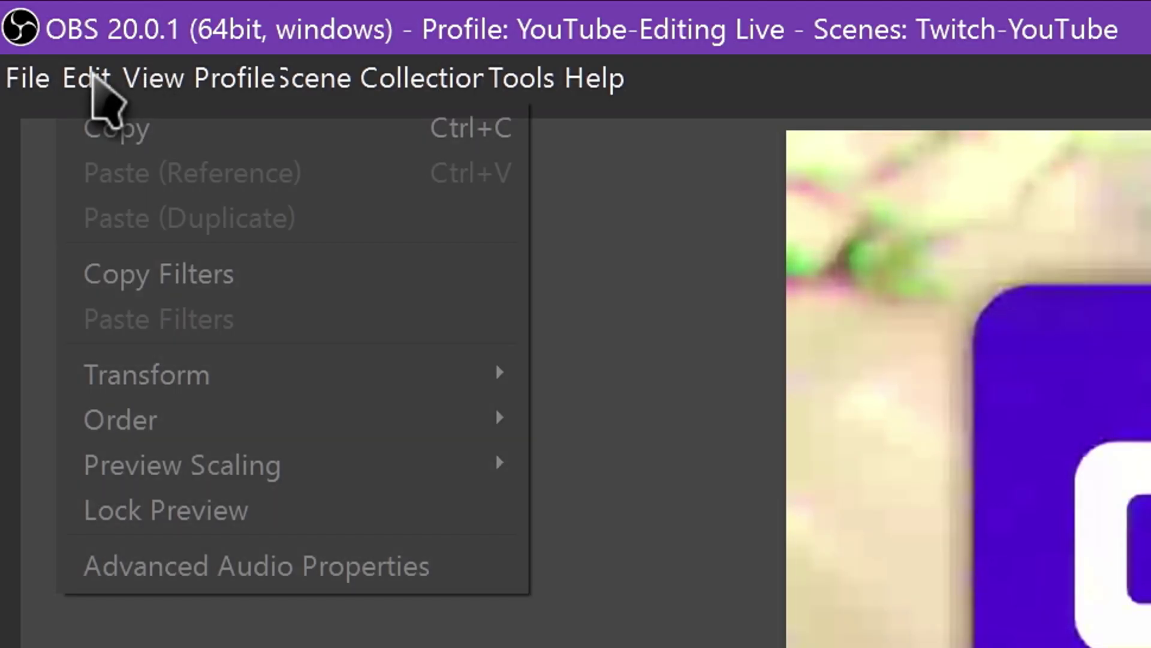
left_click(192, 513)
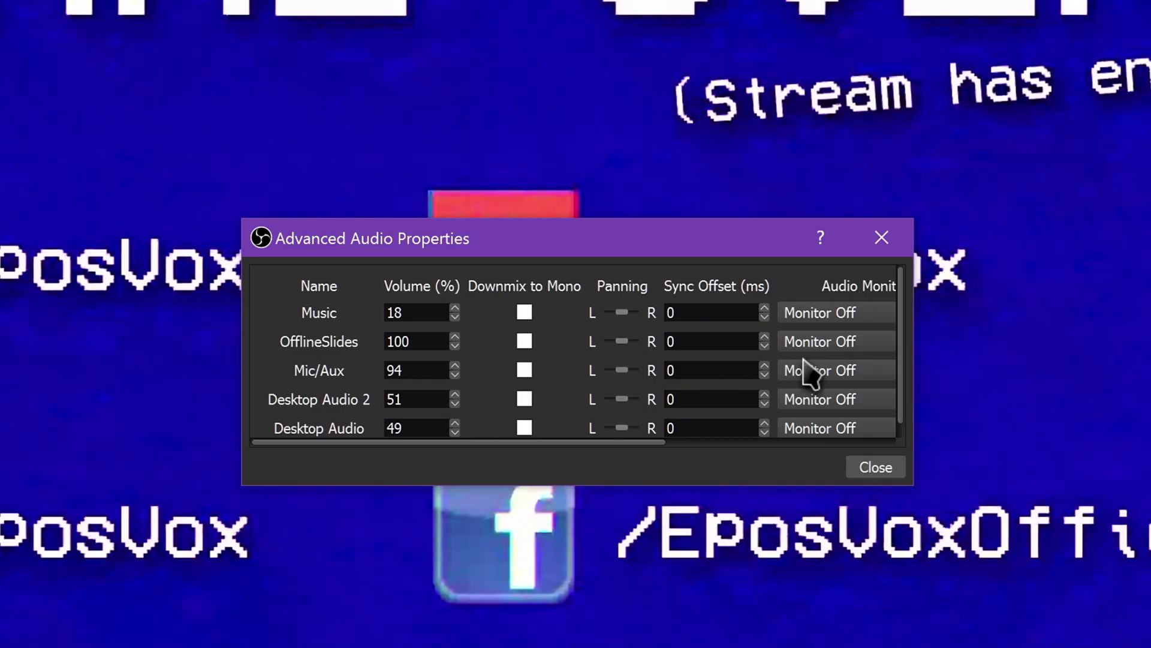
left_click_drag(921, 467, 1150, 471)
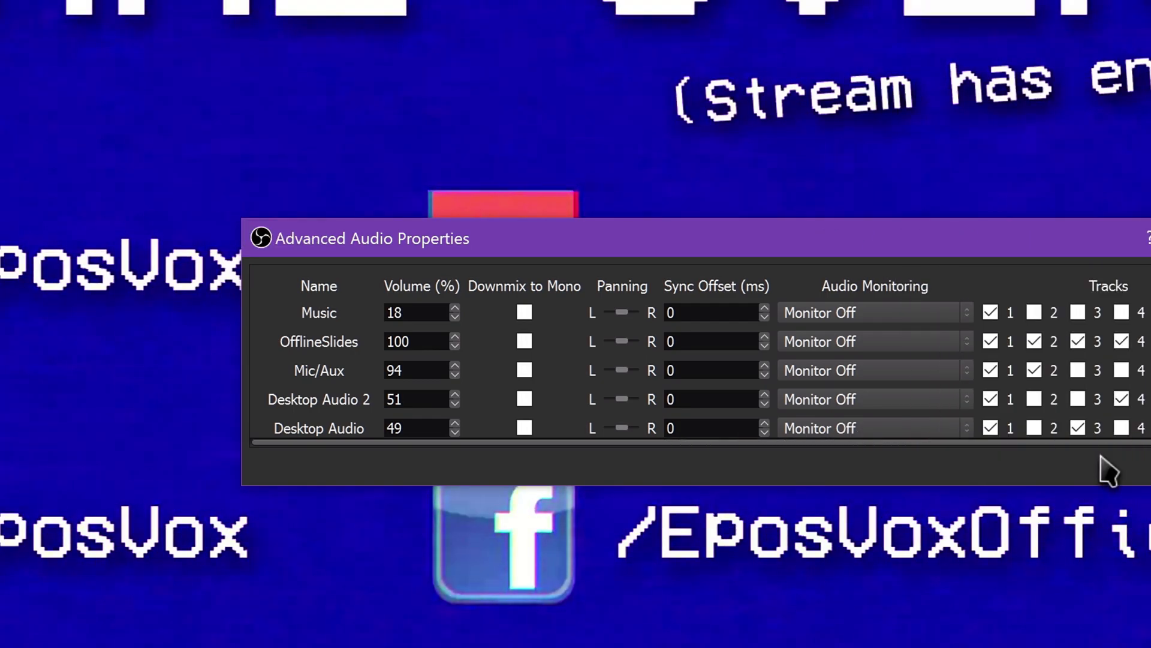
left_click_drag(897, 489, 897, 509)
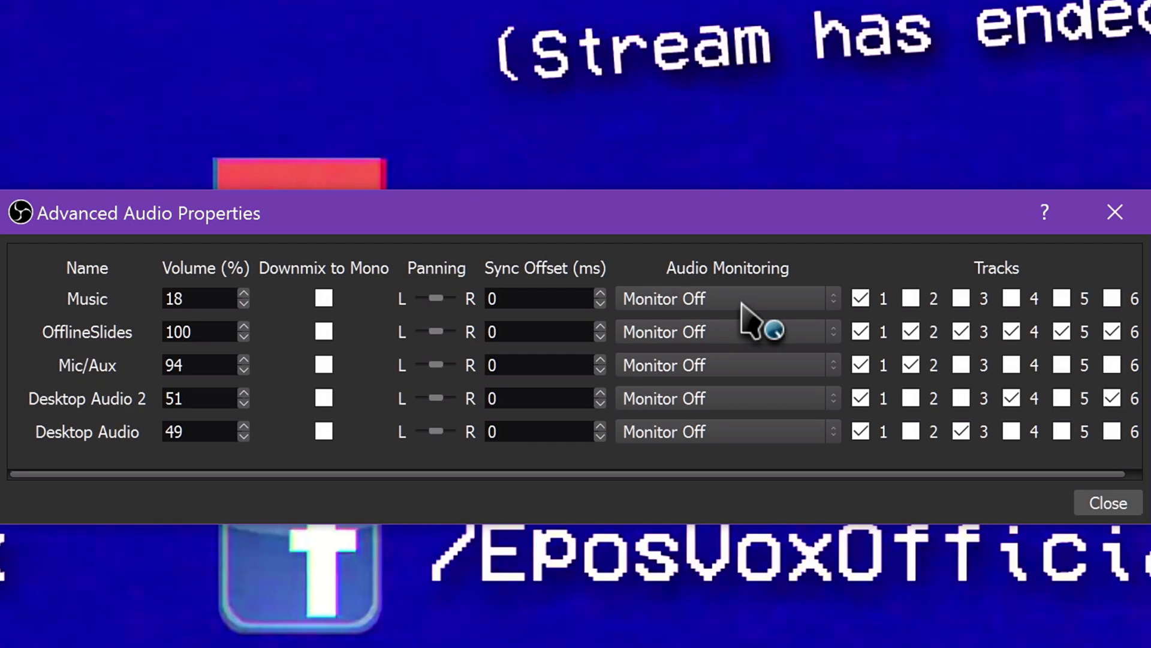
Set the Music source's audio monitoring to Monitor and Output
left_click(671, 300)
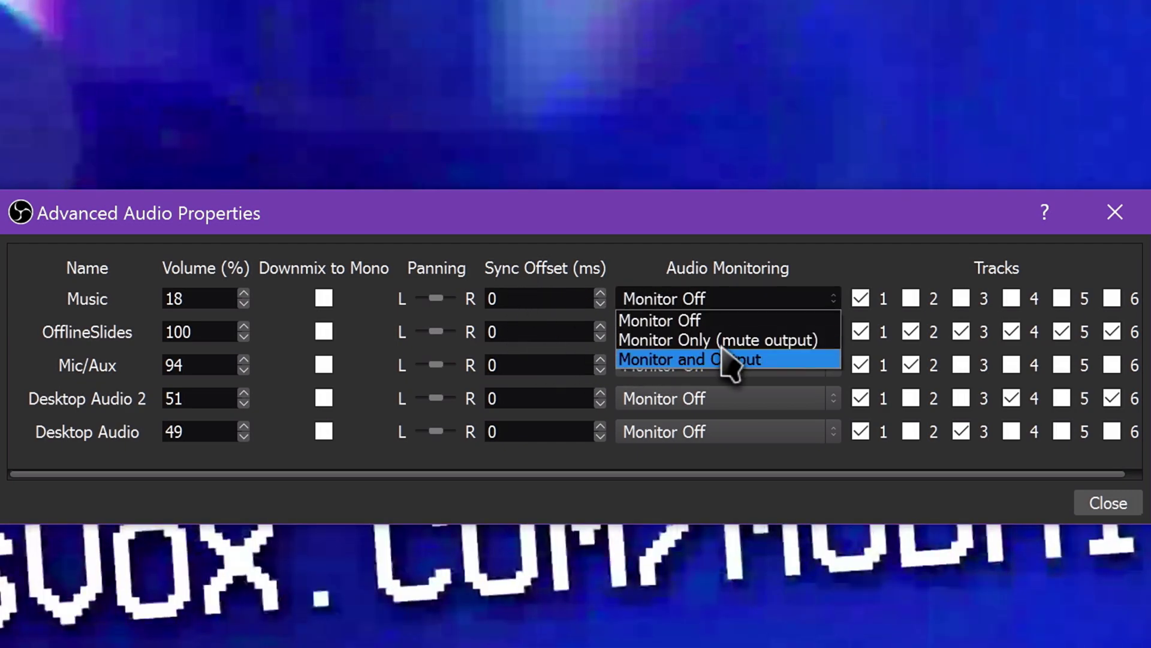
left_click(729, 322)
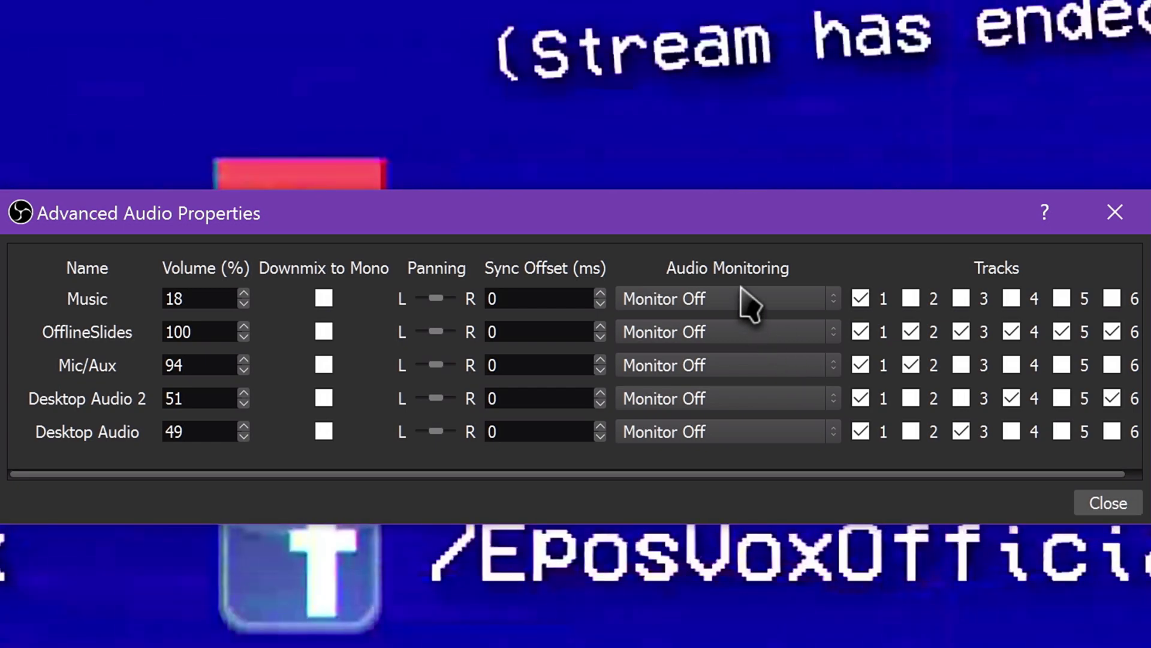
left_click(745, 300)
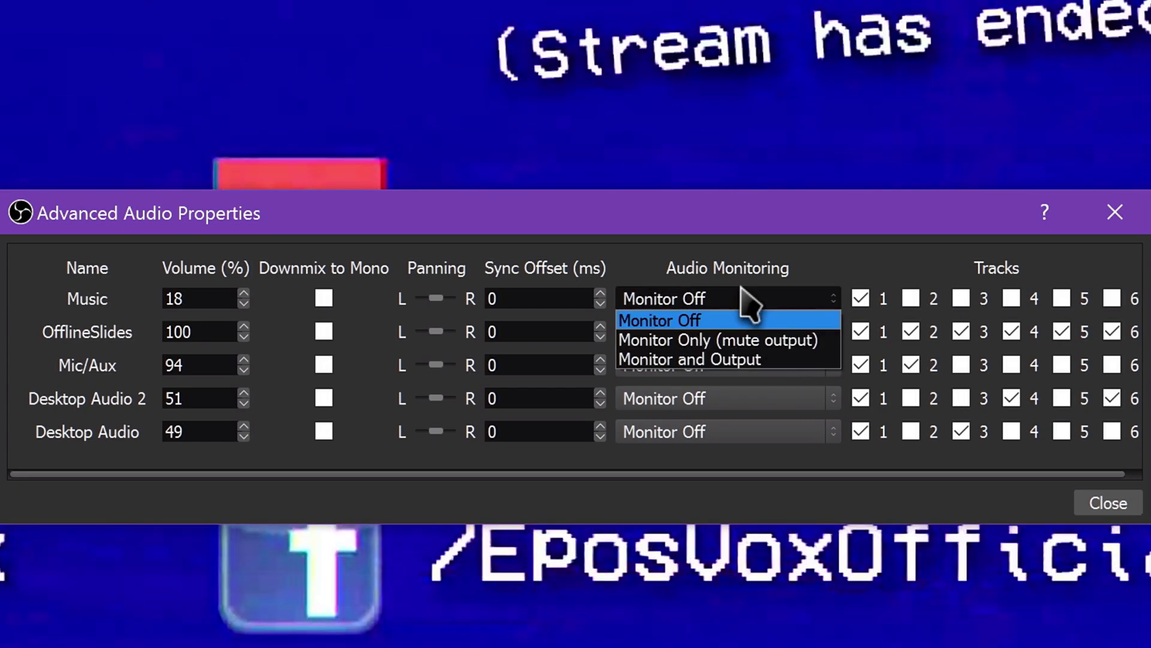
left_click(748, 360)
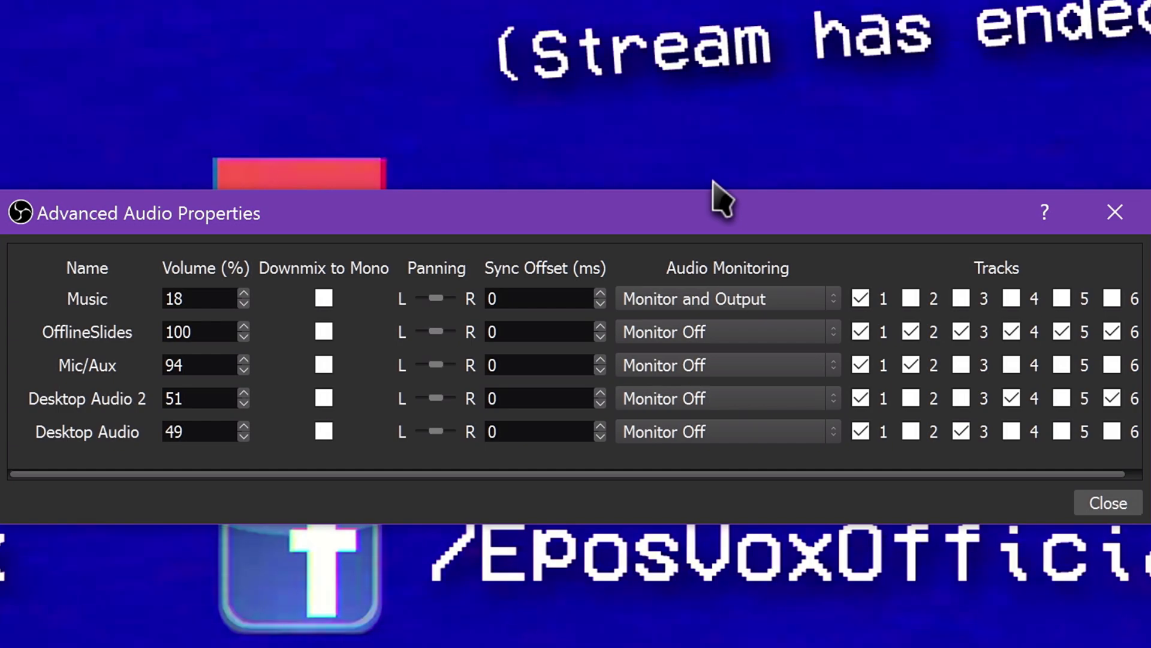
Switch Music to Monitor Only, then return it to Monitor Off
left_click(698, 306)
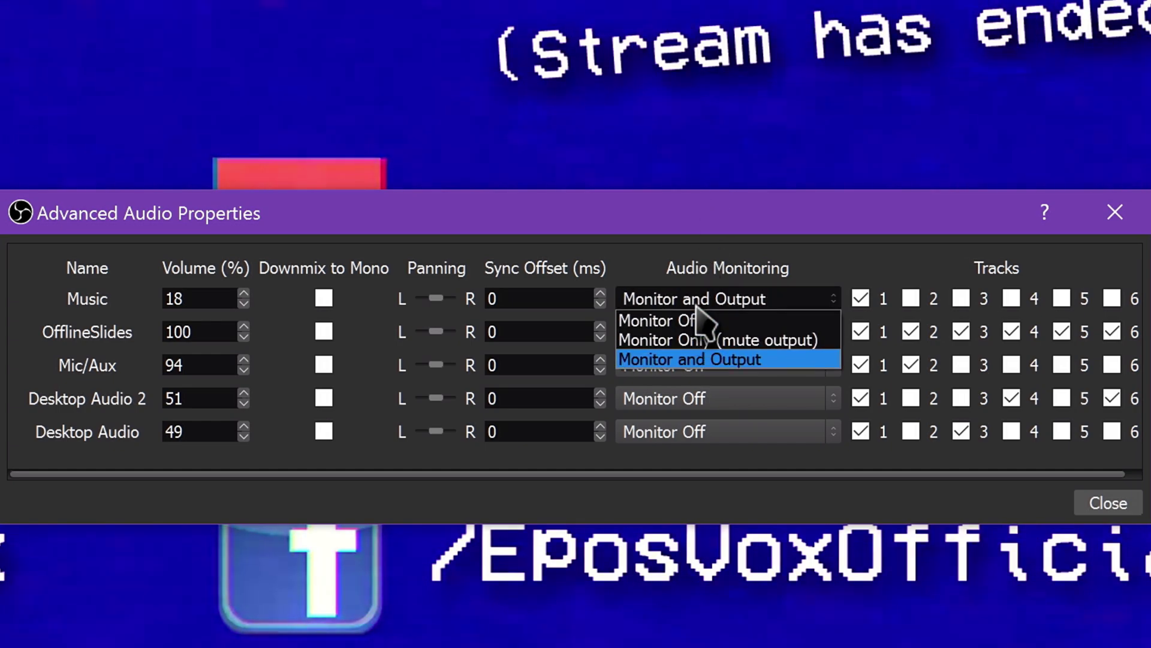
left_click(699, 329)
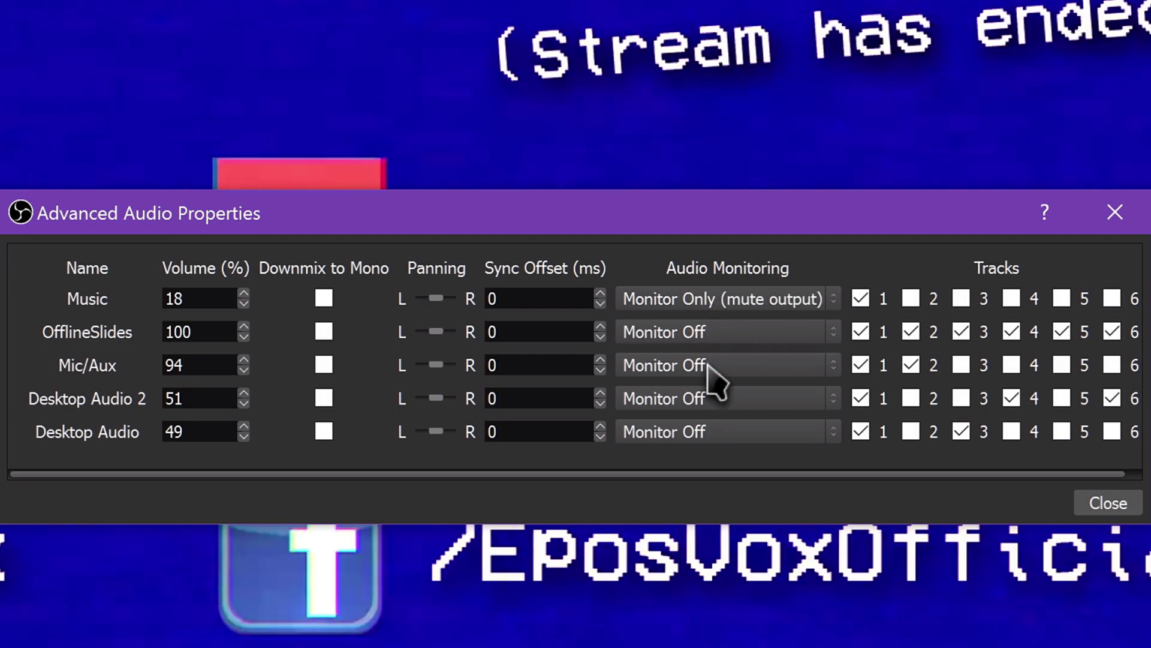
left_click(711, 298)
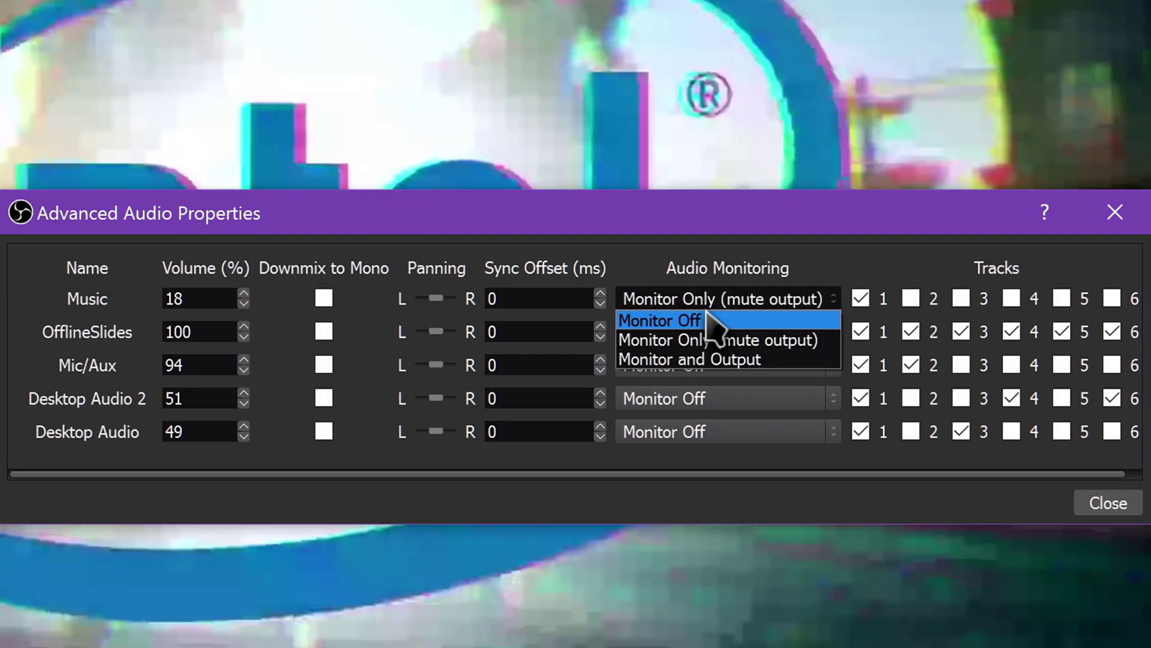
left_click(713, 318)
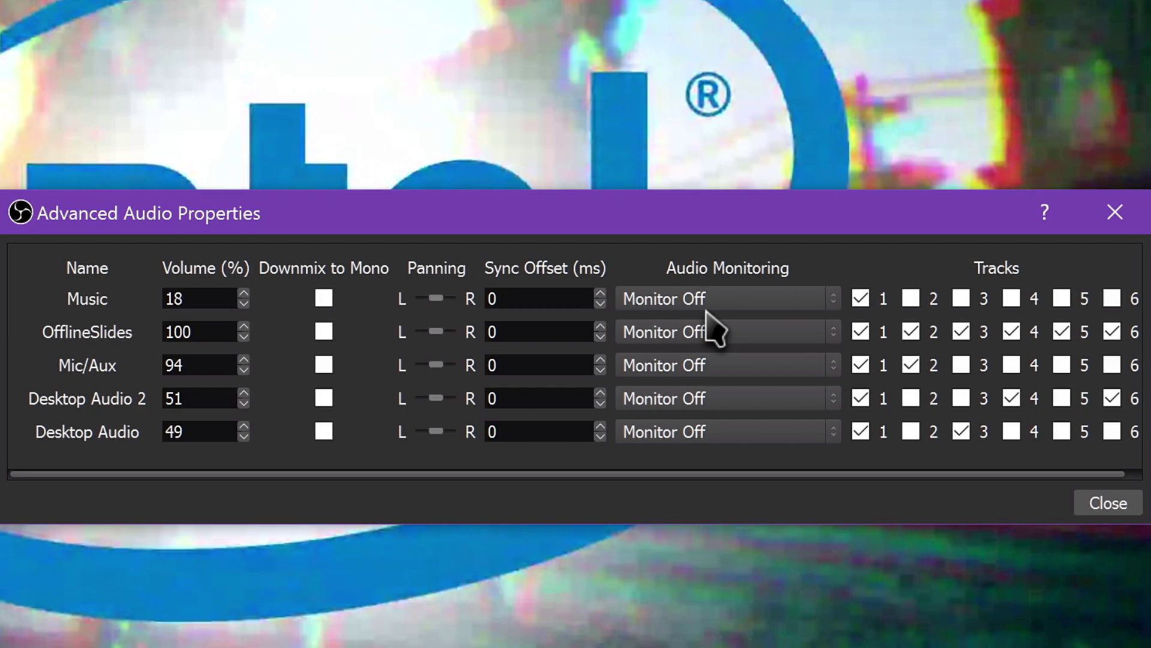
Switch OfflineSlides to Monitor Only, then return it to Monitor Off
left_click(713, 331)
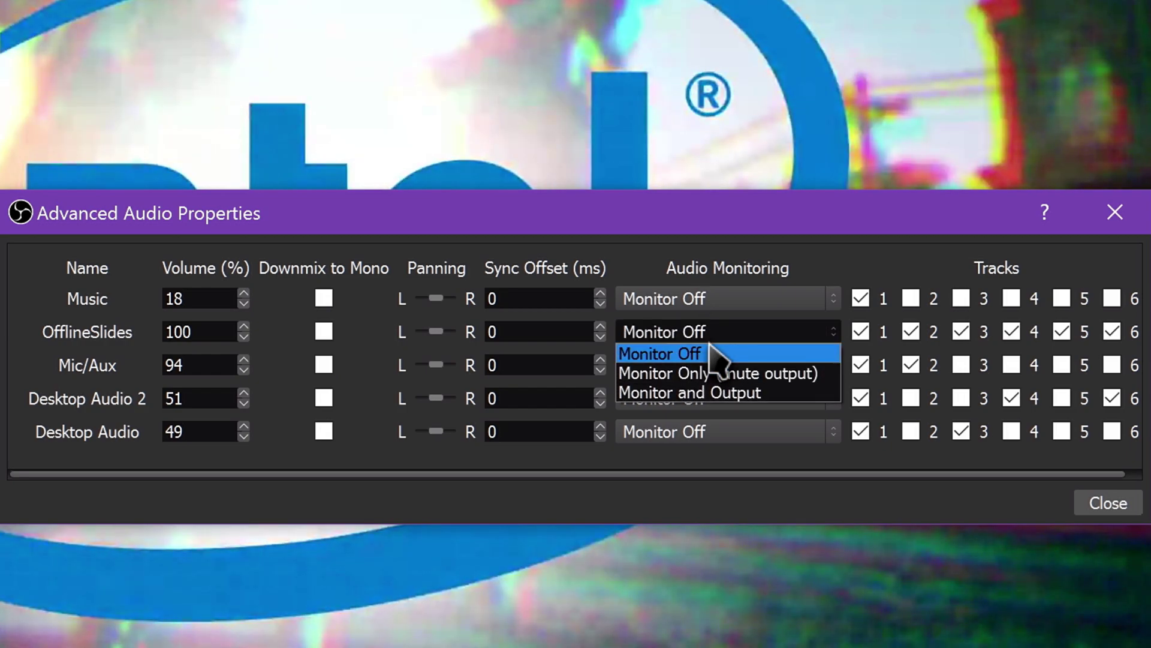
left_click(711, 372)
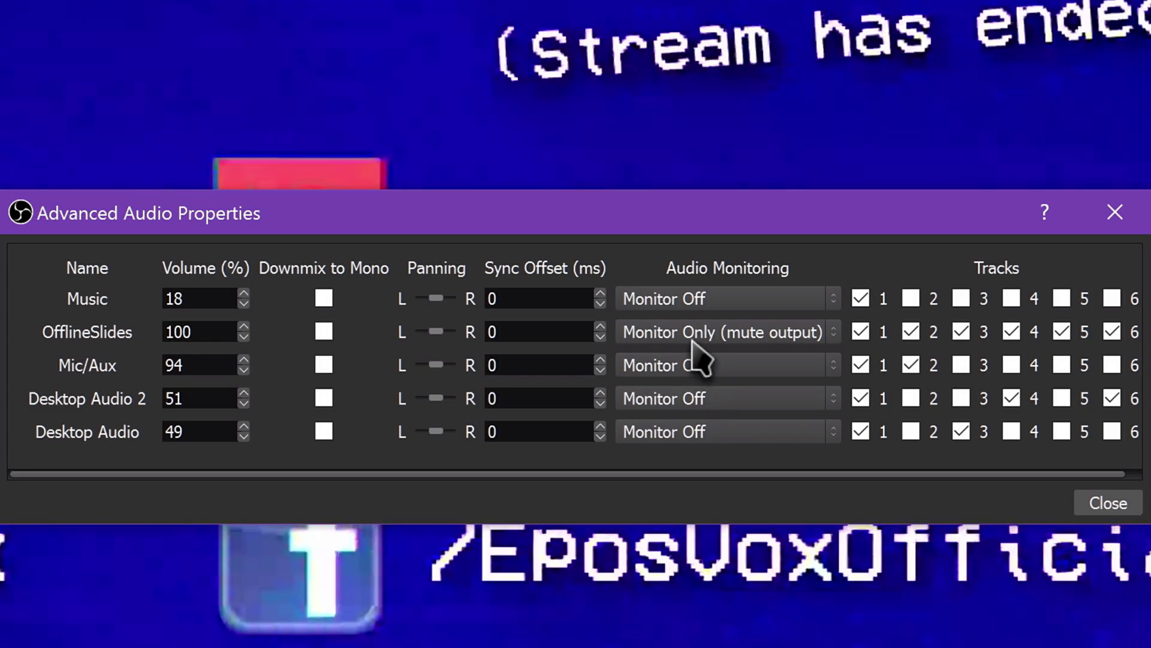
left_click(690, 333)
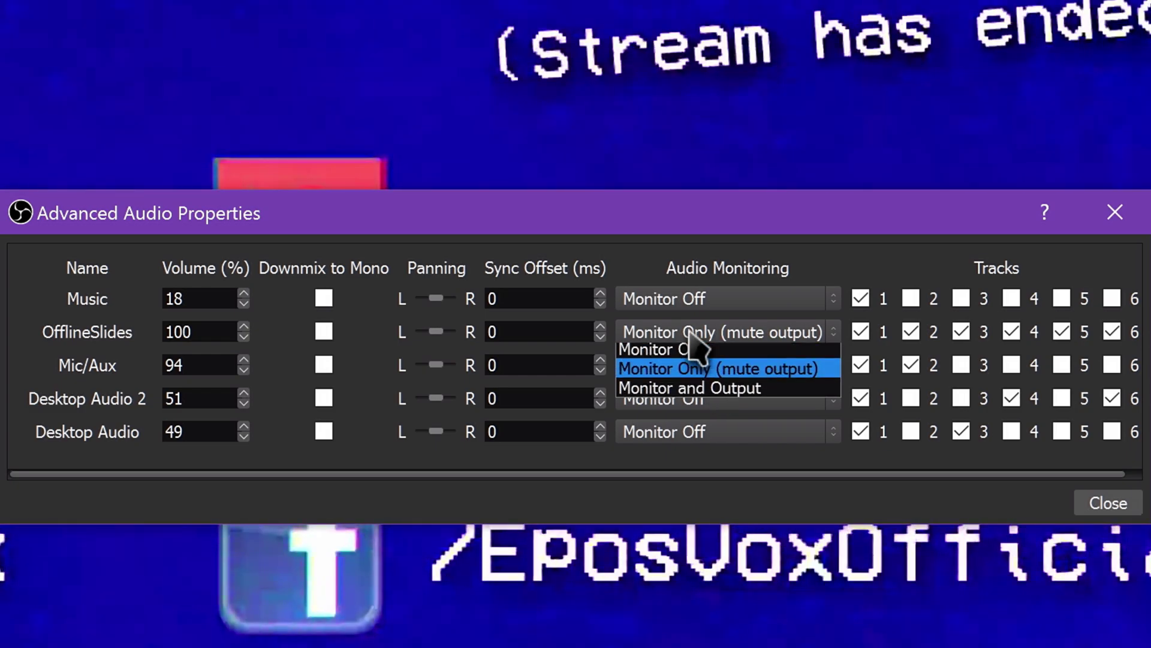
left_click(699, 350)
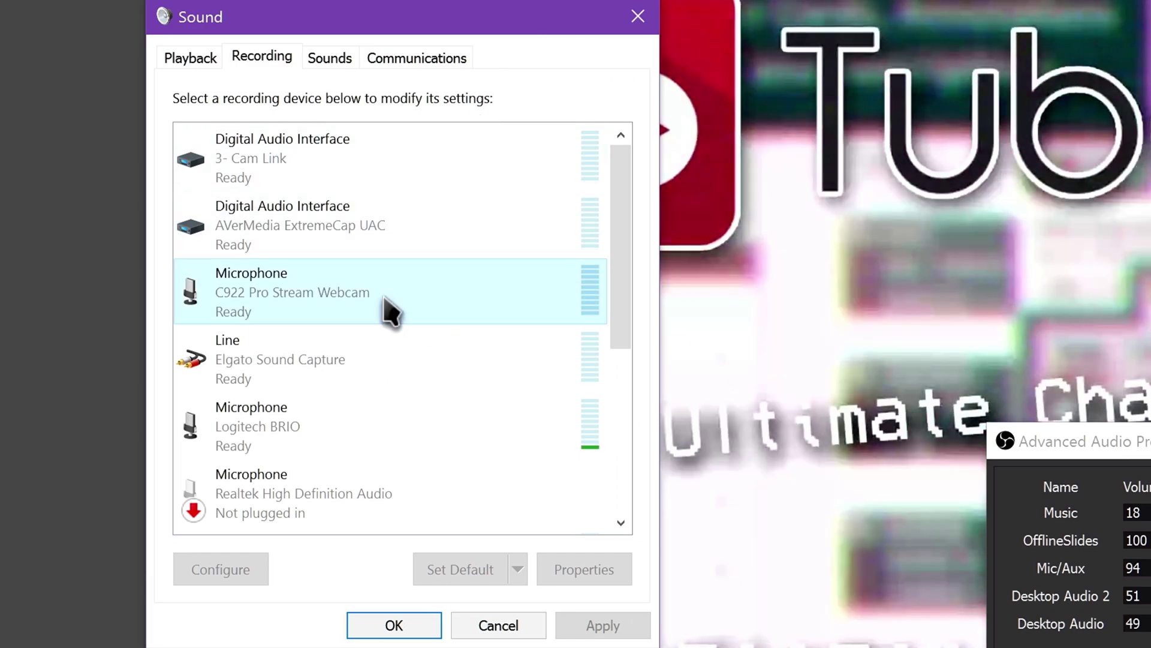
Check the Listen tab for the C922 mic, Elgato line input and Logitech BRIO, leaving listening off
left_click(578, 568)
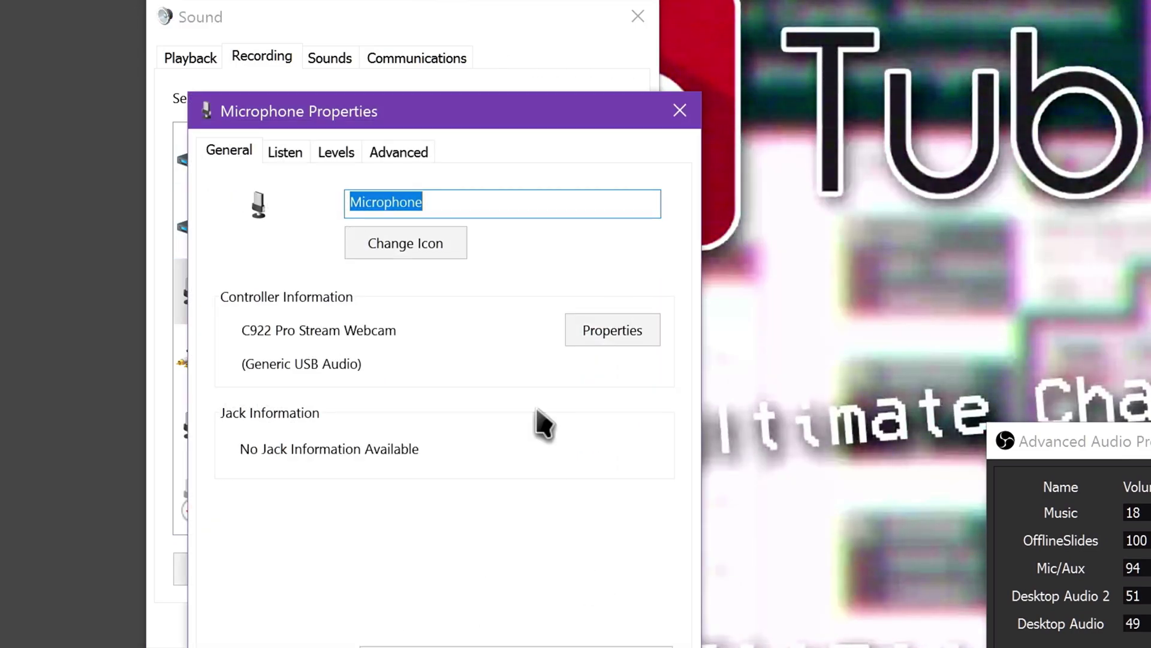
left_click(285, 152)
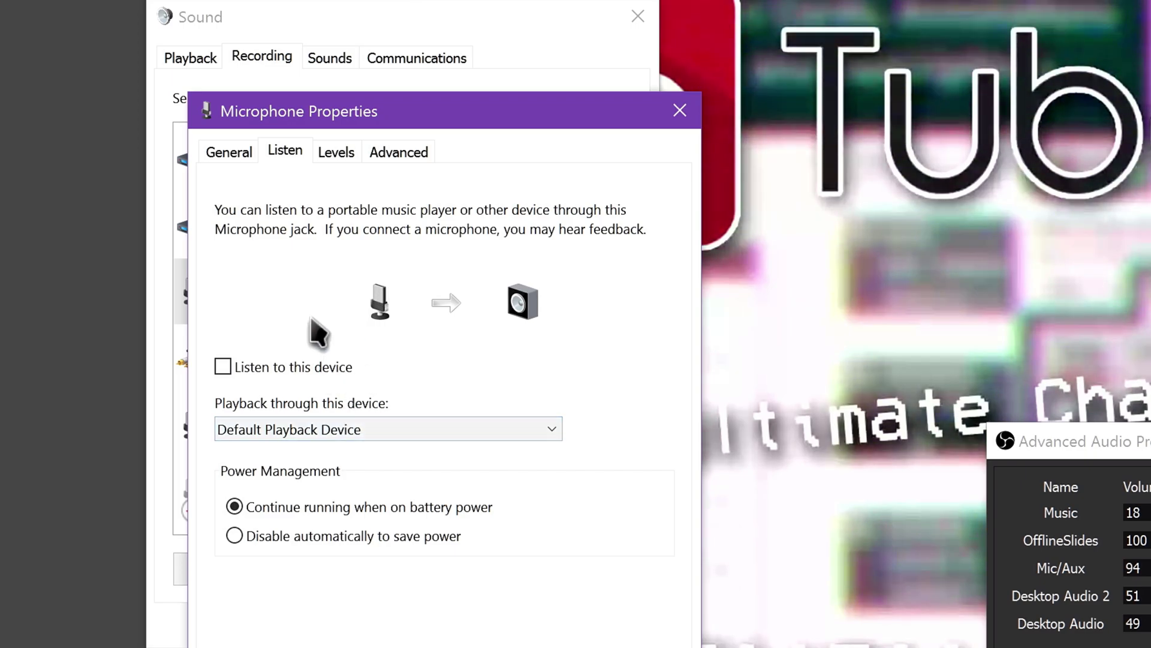
left_click(457, 616)
left_click(359, 375)
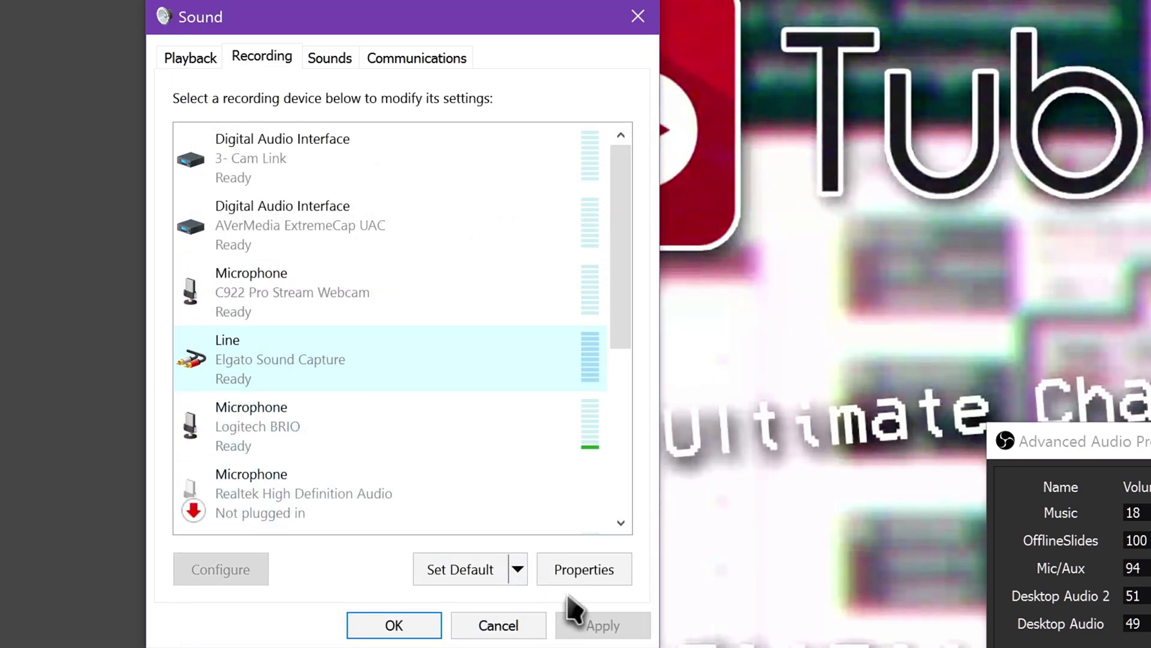
left_click(586, 568)
left_click(286, 154)
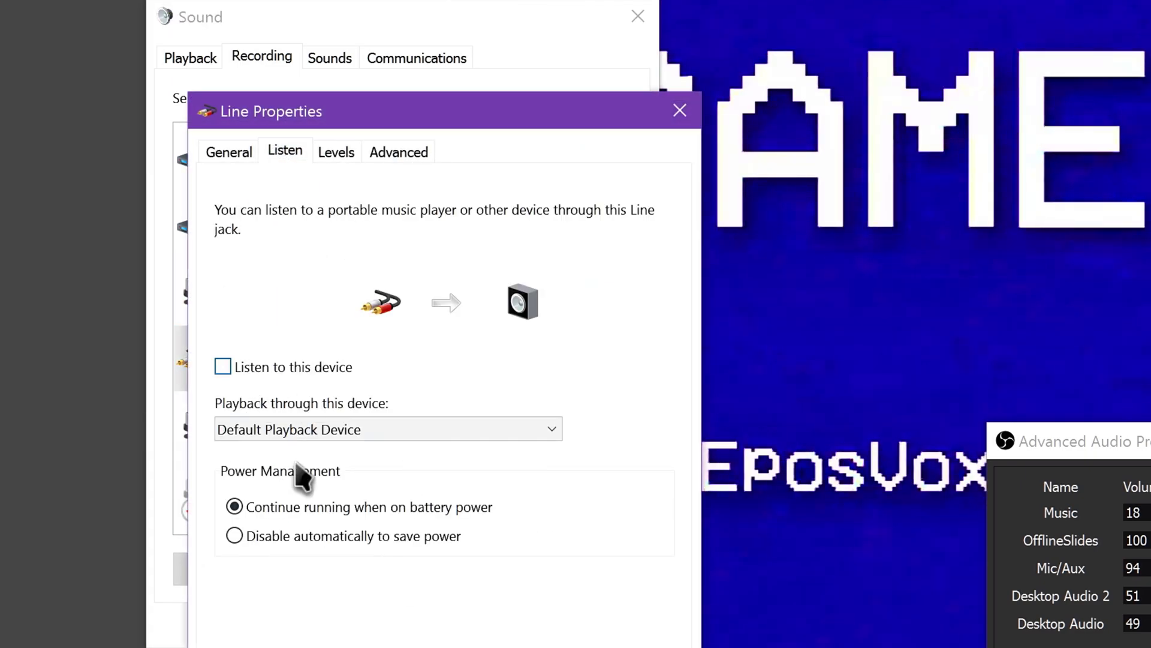
key("Escape")
left_click(354, 429)
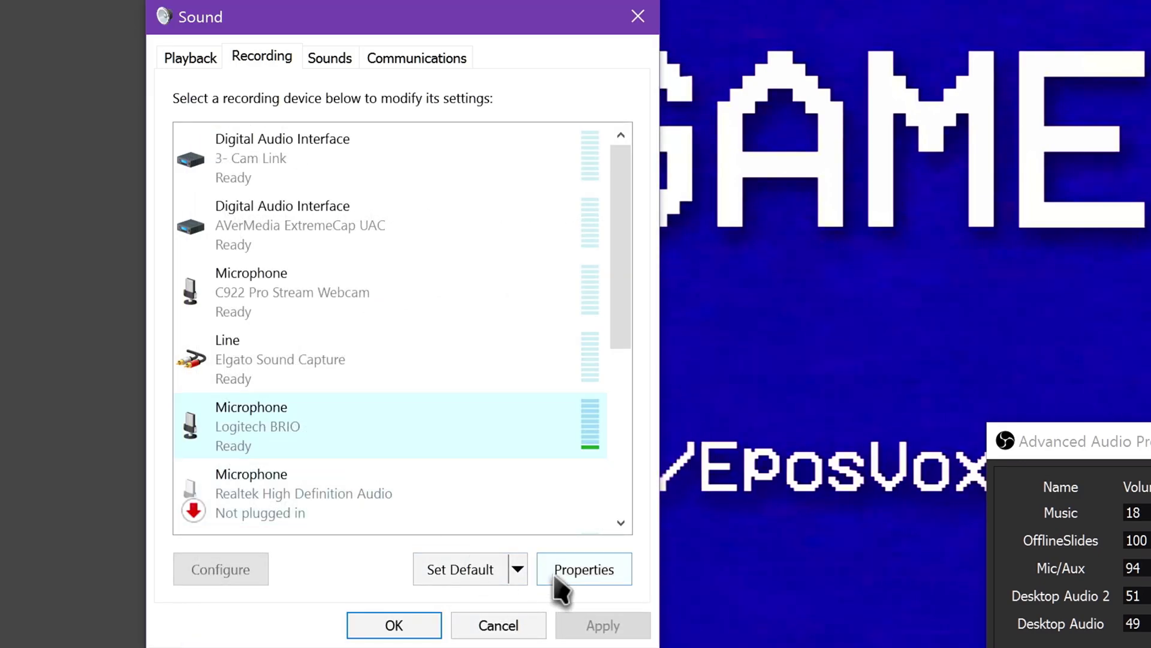
left_click(554, 573)
left_click(283, 156)
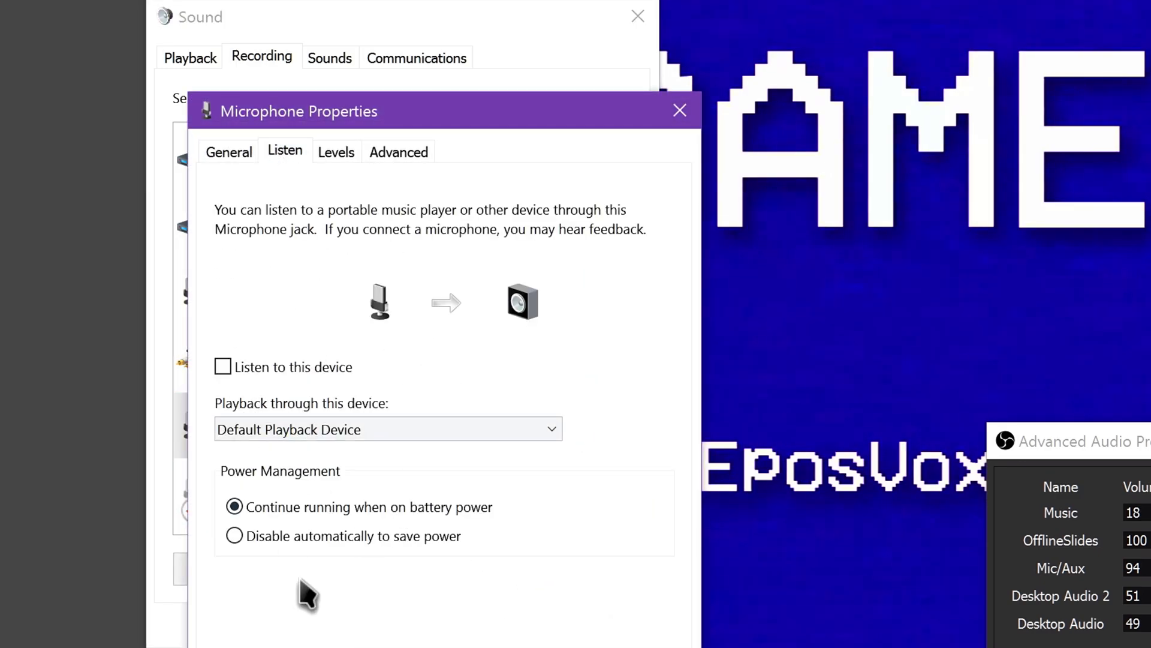
key("Escape")
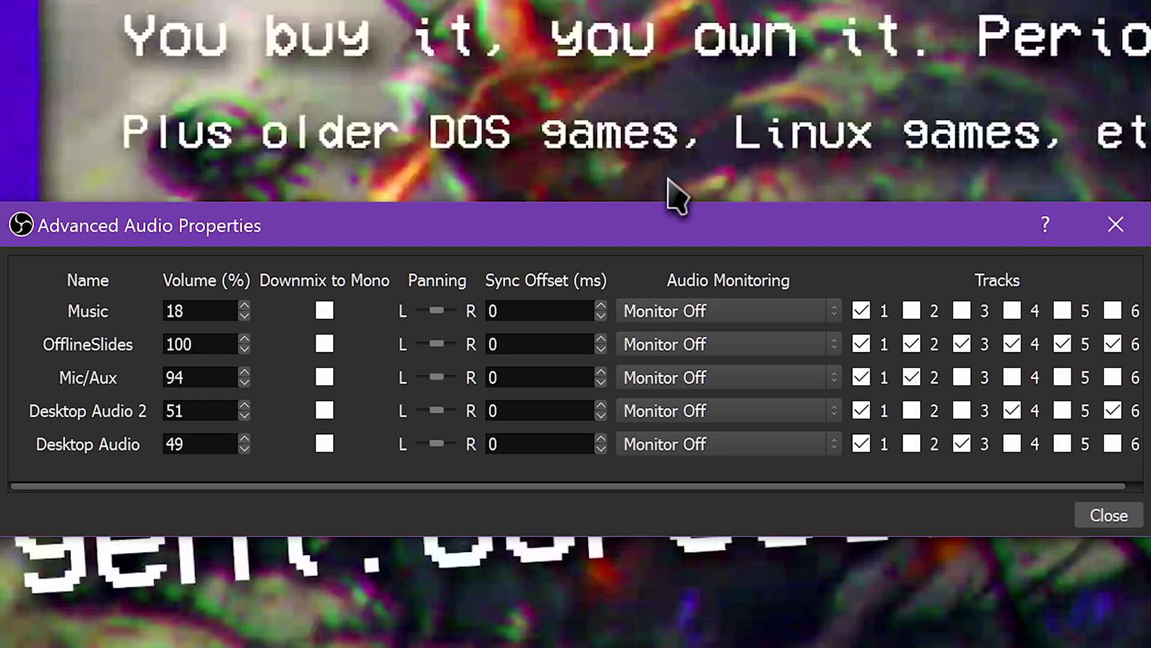
Choose Monitor and Output in the Music row's Audio Monitoring dropdown
left_click(665, 313)
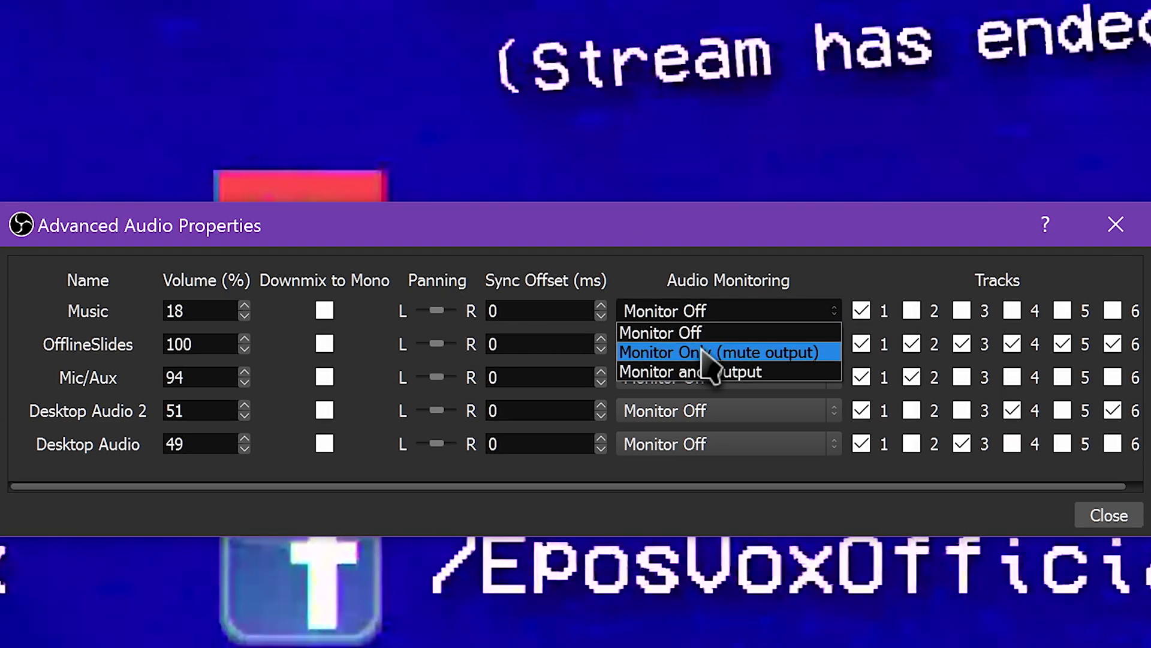
left_click(731, 372)
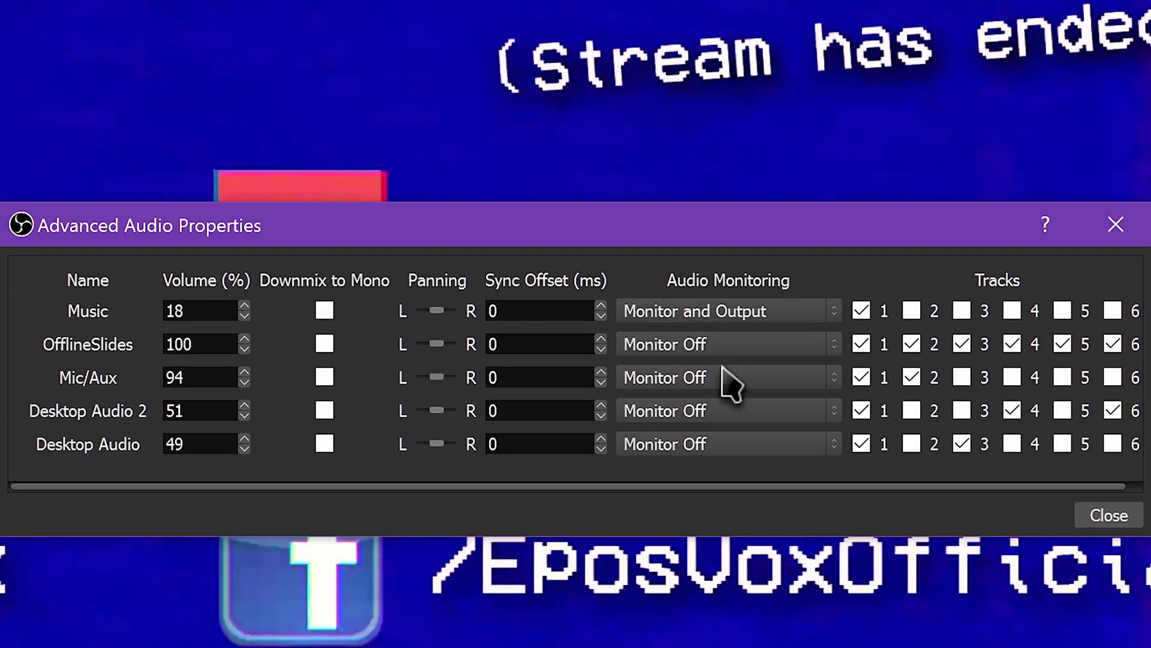